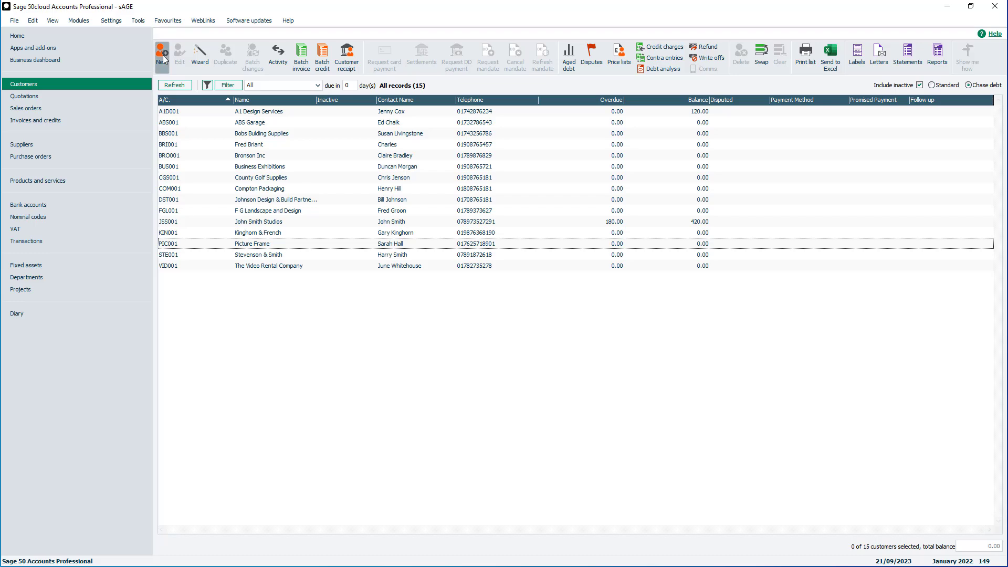
# Create a new customer record with account code SMITH001 and save it.
pyautogui.click(162, 56)
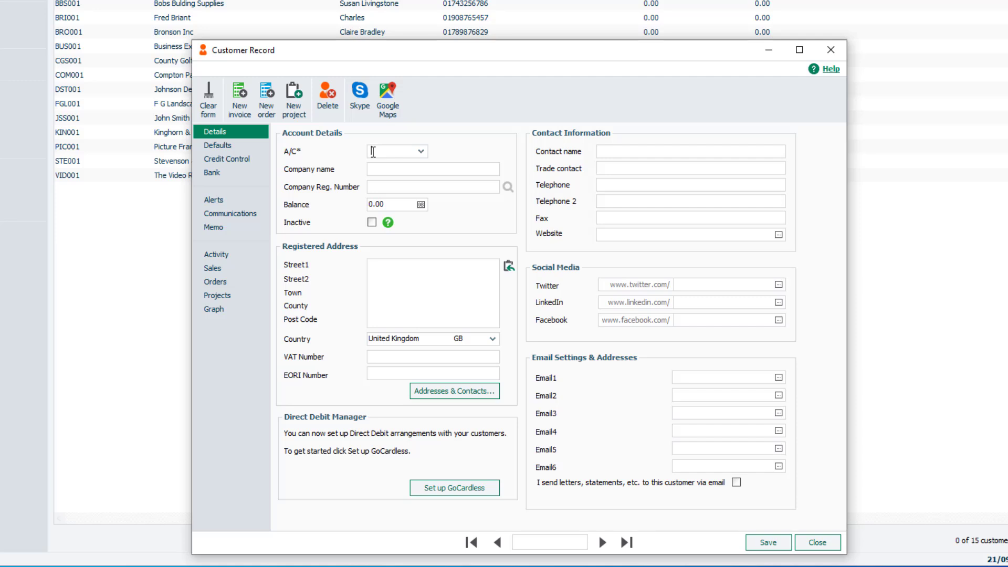
pyautogui.write('SMITH001')
pyautogui.click(373, 168)
pyautogui.click(765, 544)
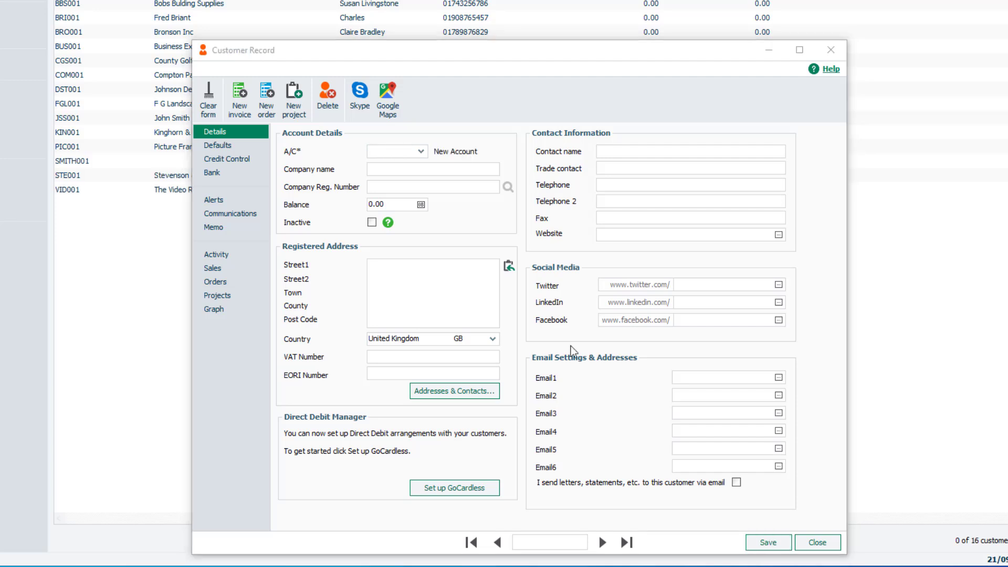
# Start another customer record with account code SAGE001 and company name Sage UK.
pyautogui.click(385, 153)
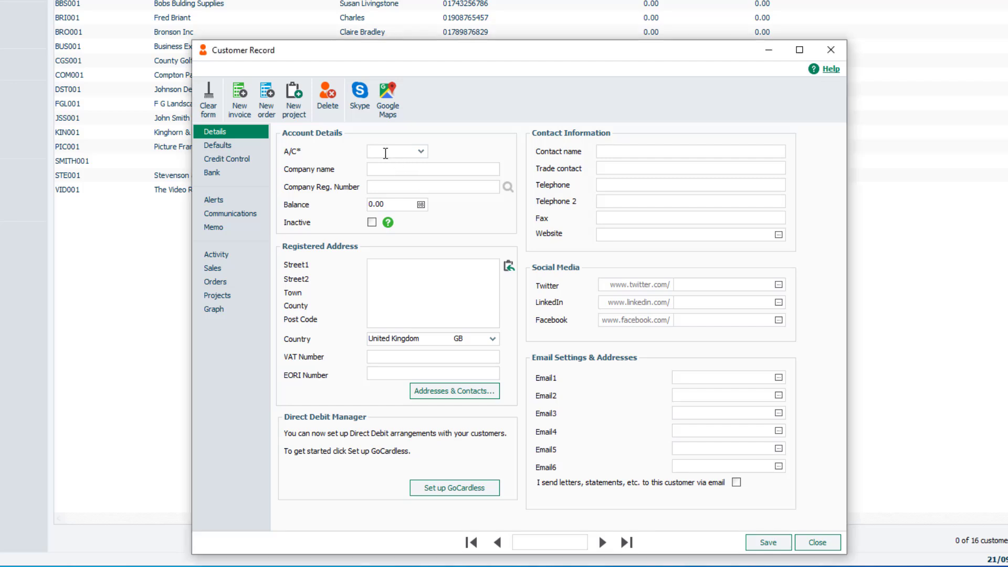
pyautogui.write('SAGE001')
pyautogui.click(381, 168)
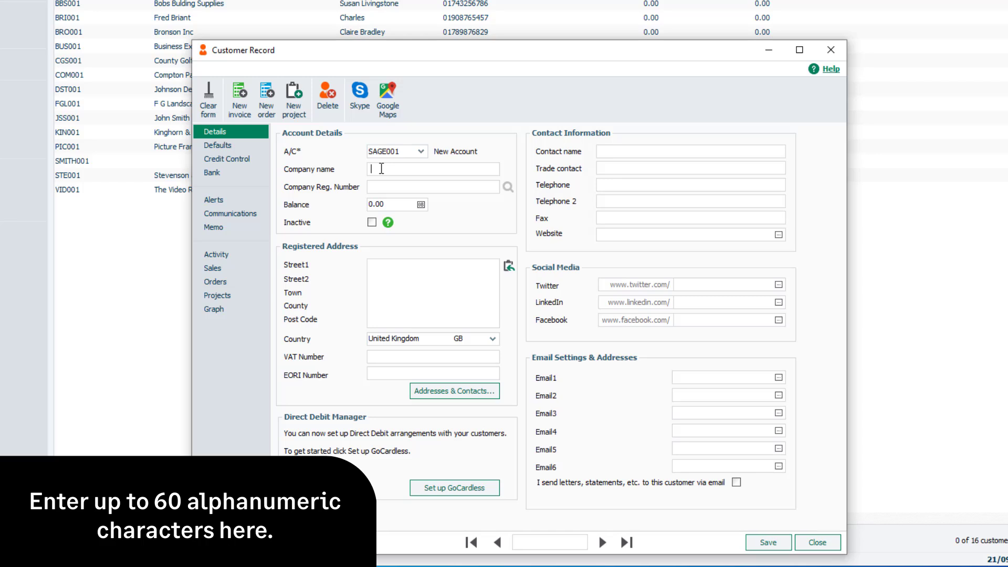
pyautogui.write('Sage UK')
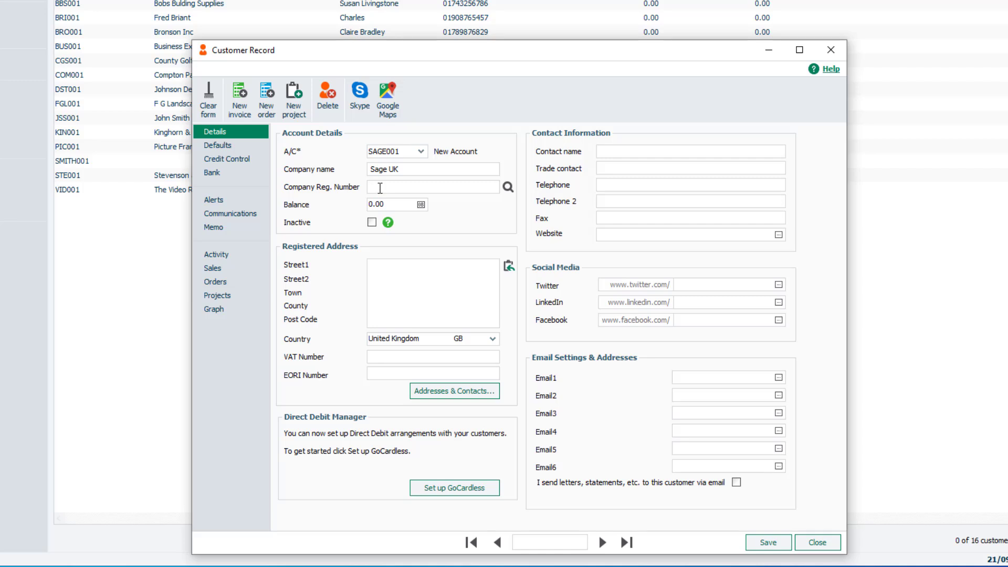
# Enter company registration number 12345, run a Companies House lookup and confirm SAGE (UK) LTD with its address details.
pyautogui.click(380, 187)
pyautogui.write('12345')
pyautogui.click(509, 191)
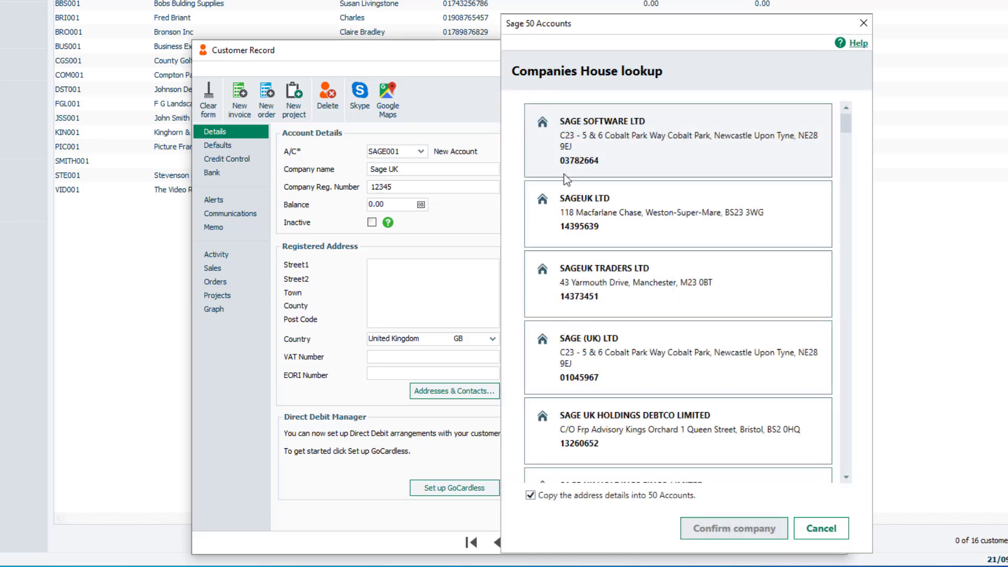
pyautogui.click(630, 367)
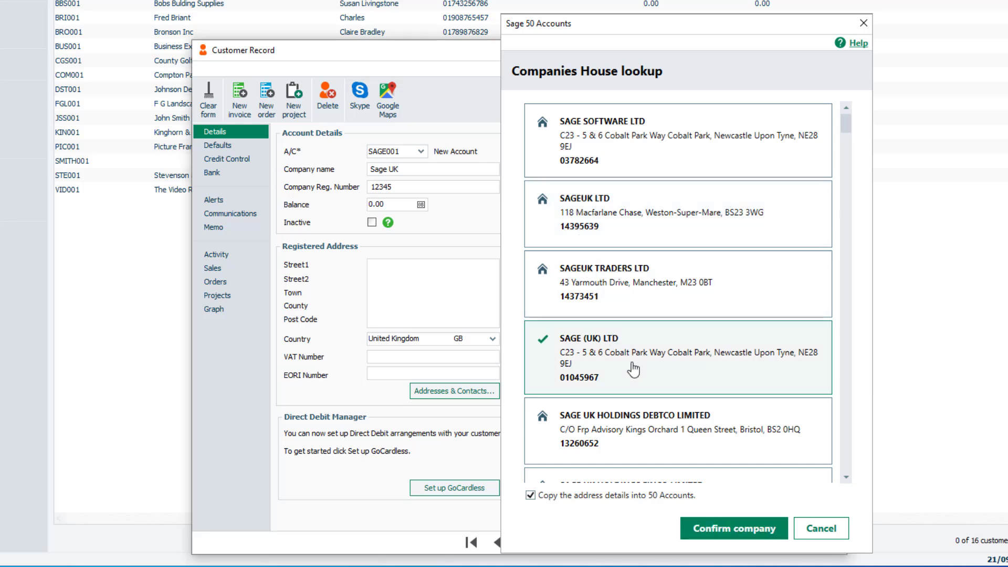
pyautogui.click(700, 526)
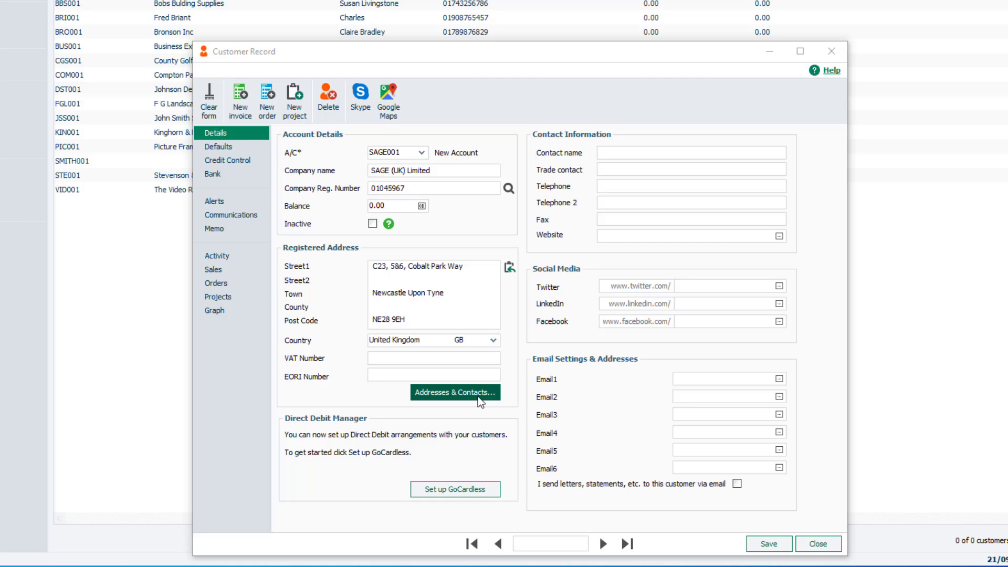
# Fill in the contact's name and telephone number in the contact information.
pyautogui.click(495, 357)
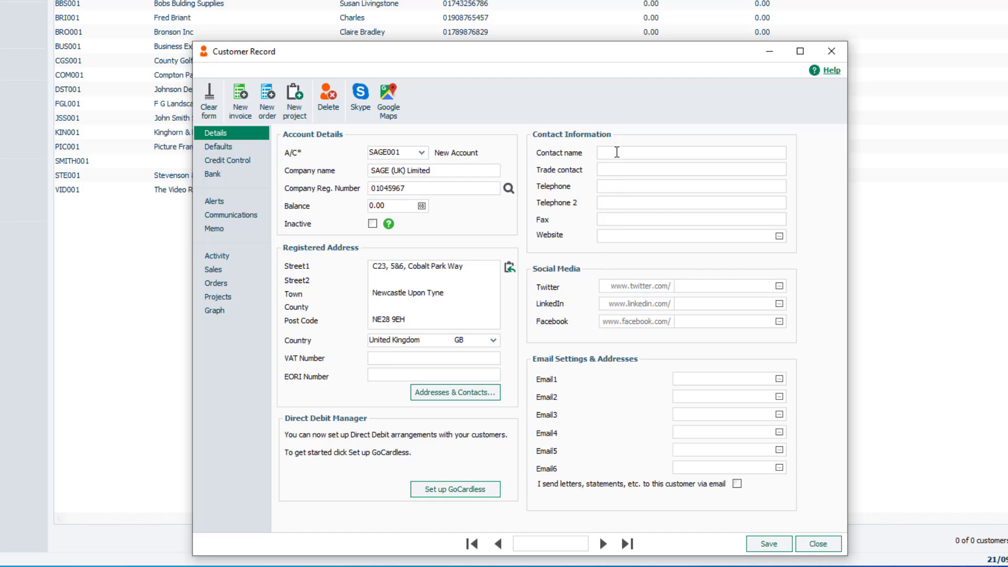
pyautogui.write('John Doe')
pyautogui.click(627, 185)
# In the customer defaults, keep nominal code 4001 and department 0, and enable default nominal and tax codes for sales.
pyautogui.click(235, 149)
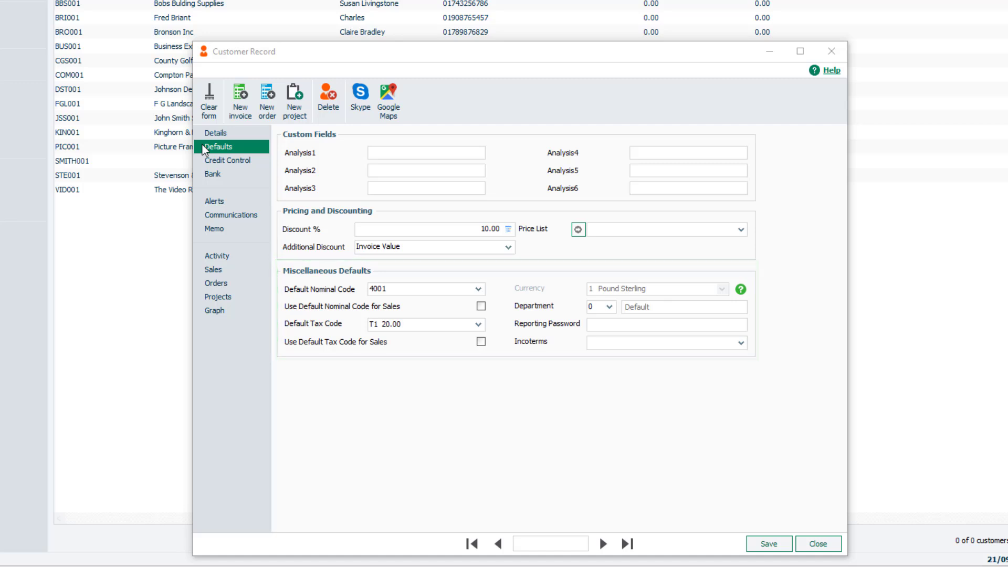
pyautogui.click(478, 288)
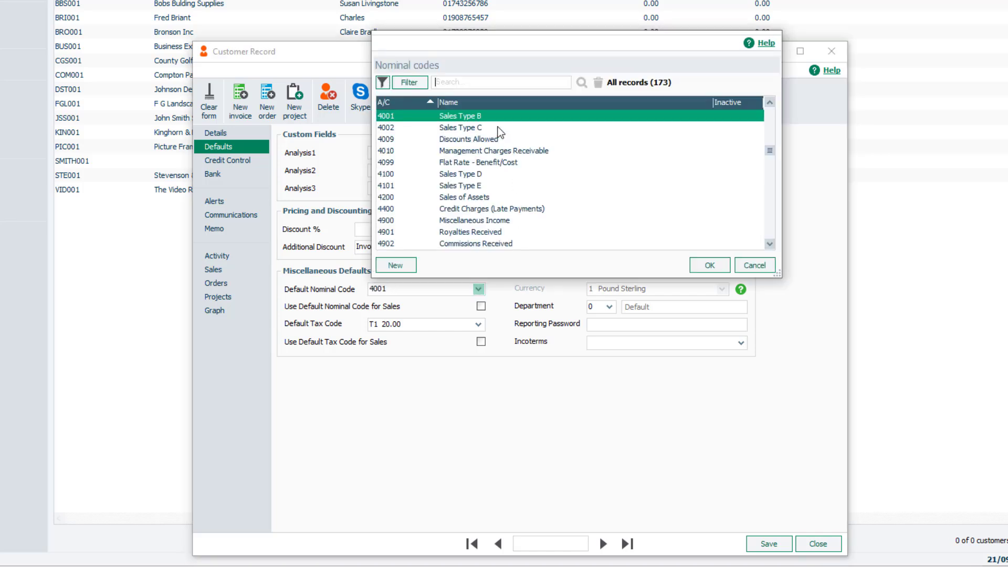
pyautogui.click(706, 266)
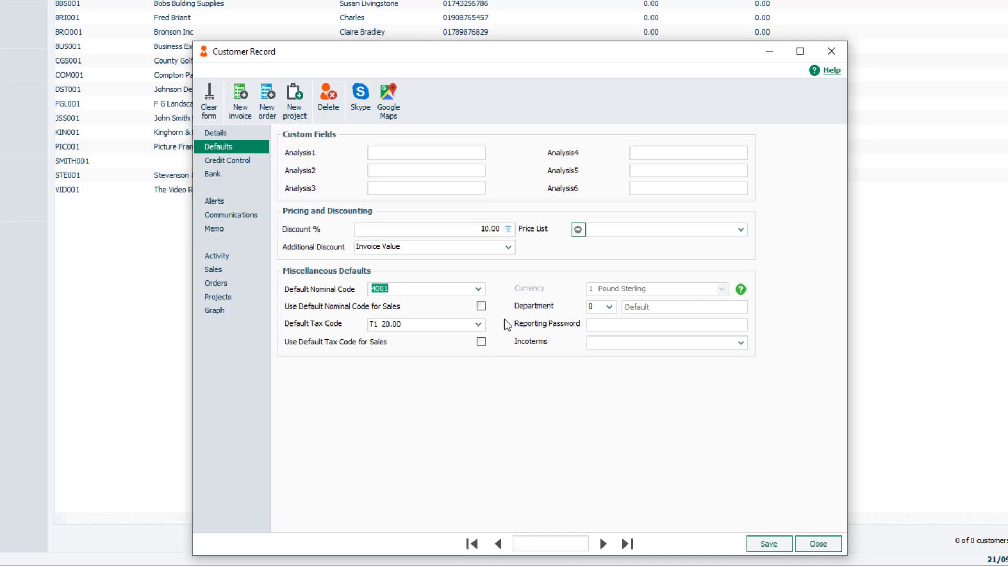
pyautogui.click(481, 307)
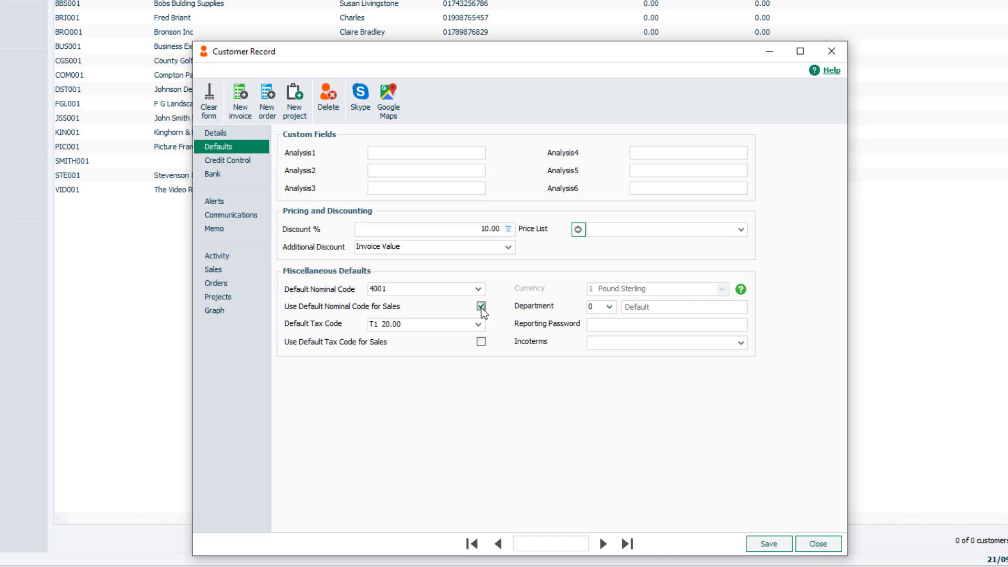
pyautogui.click(481, 342)
pyautogui.click(609, 307)
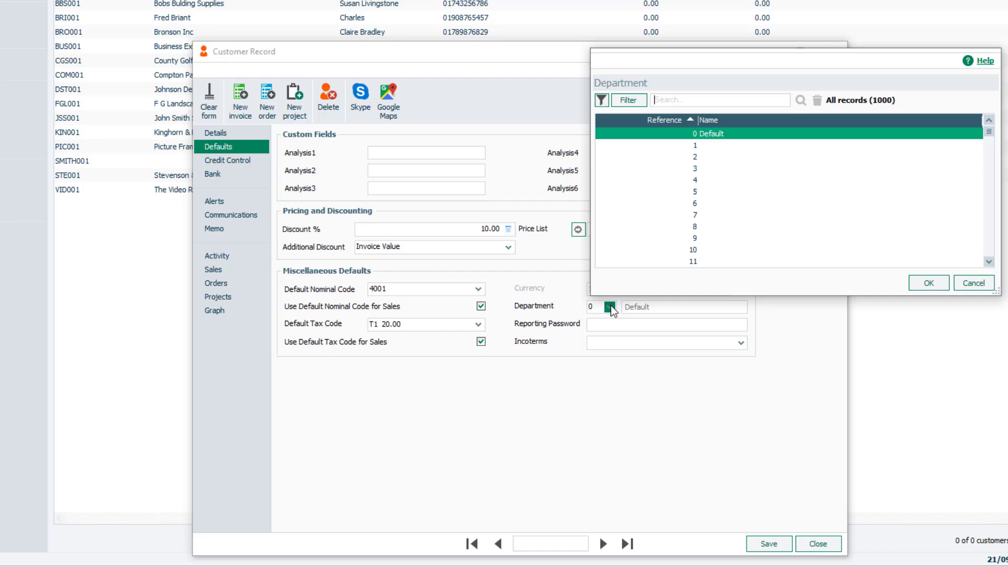
pyautogui.click(927, 283)
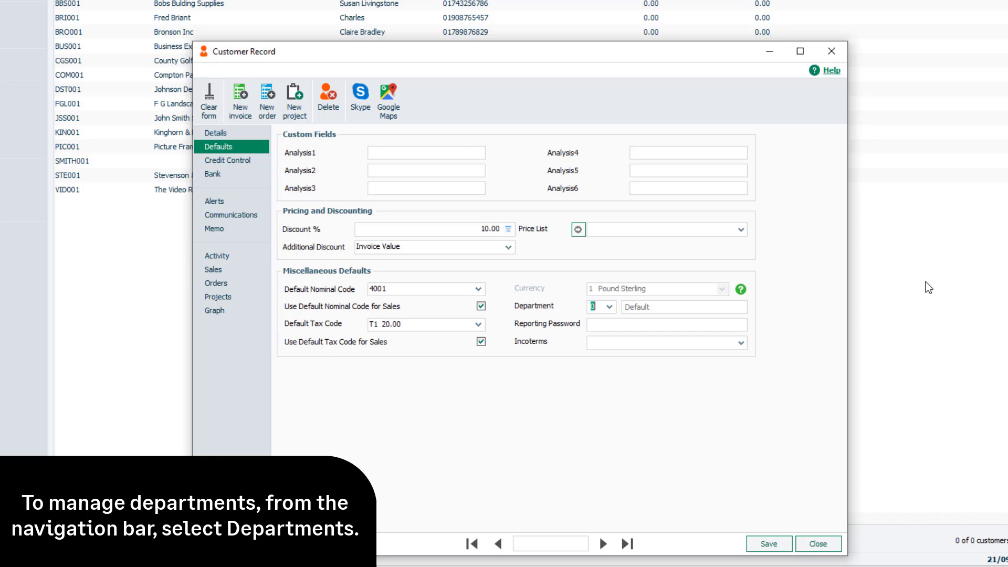
# Enter the reporting password and leave Incoterms blank.
pyautogui.click(736, 325)
pyautogui.write('password')
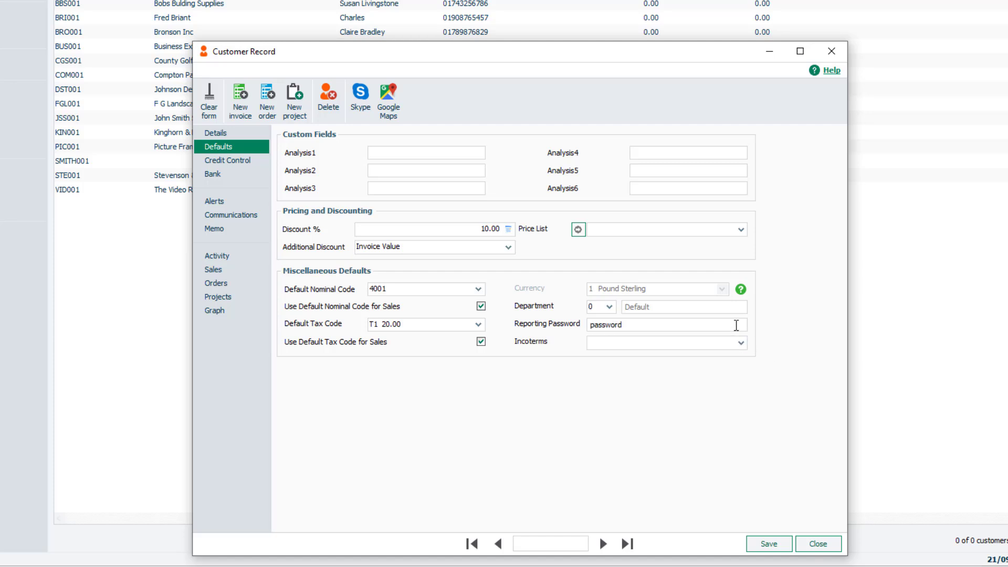
pyautogui.write('123')
pyautogui.click(741, 344)
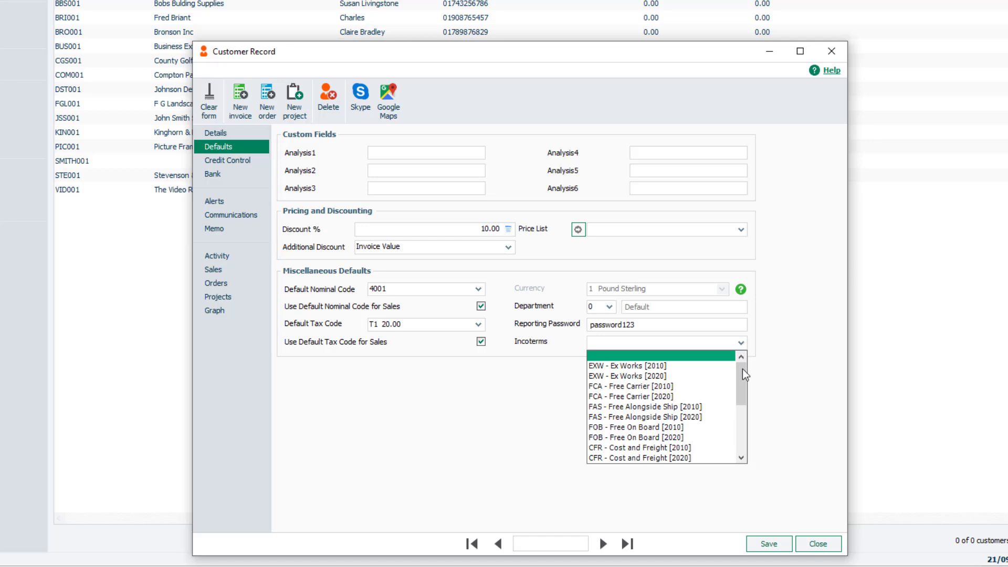
pyautogui.click(741, 342)
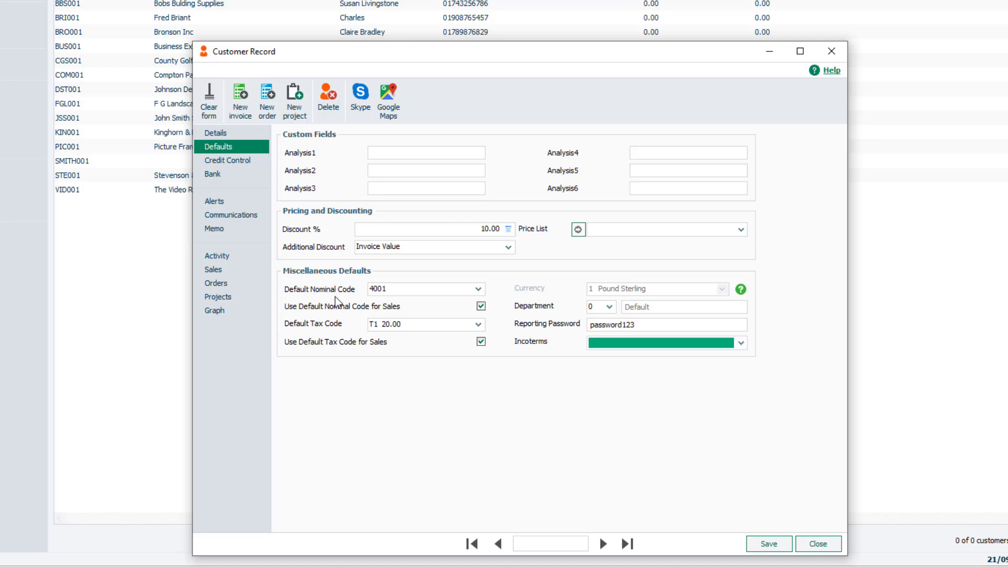
# In credit control, set the credit limit to 2000 and payment due from days after invoice date.
pyautogui.click(244, 160)
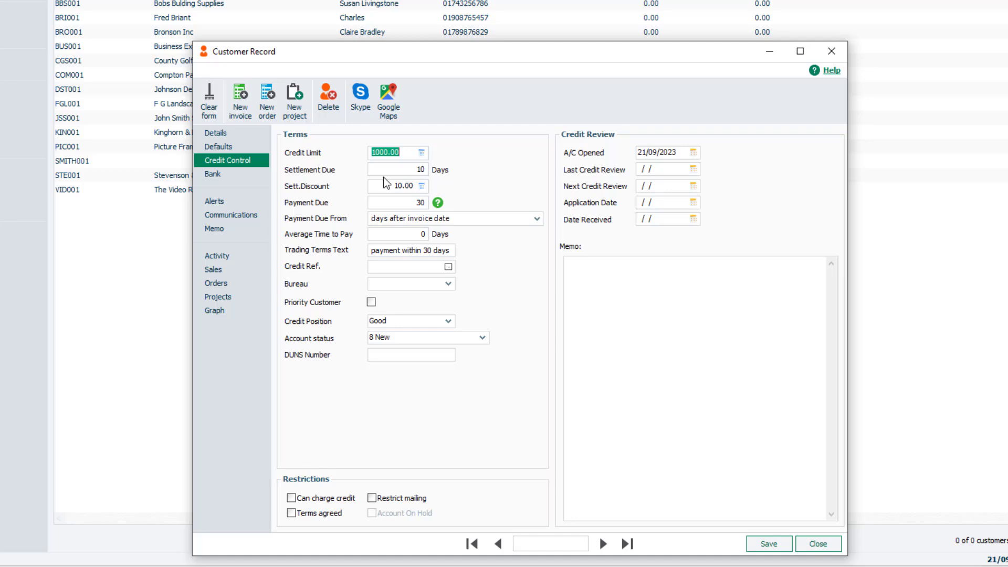
pyautogui.write('2000')
pyautogui.click(537, 218)
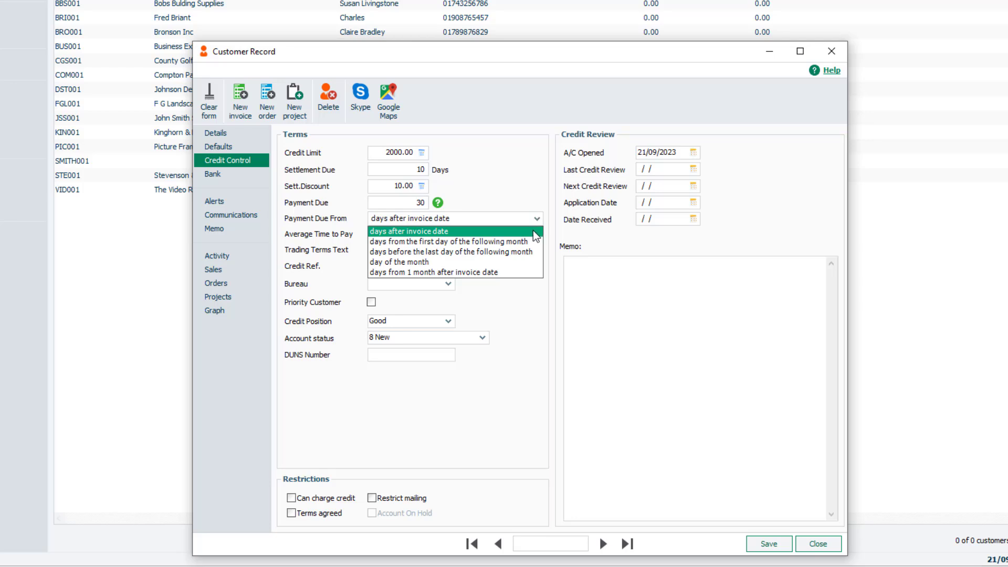
pyautogui.click(533, 231)
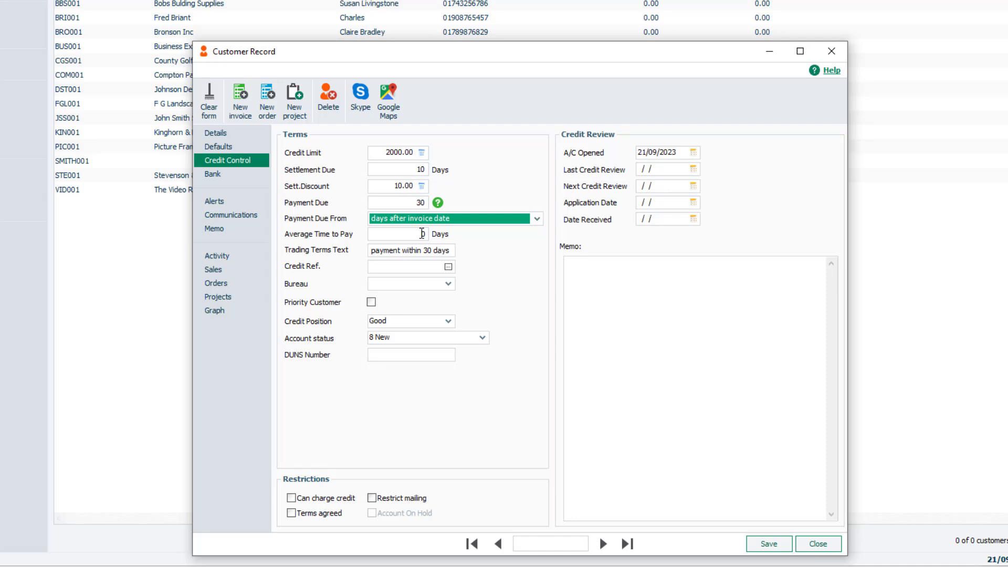
# Mark the customer as a Priority Customer and keep the credit position as Good.
pyautogui.click(454, 251)
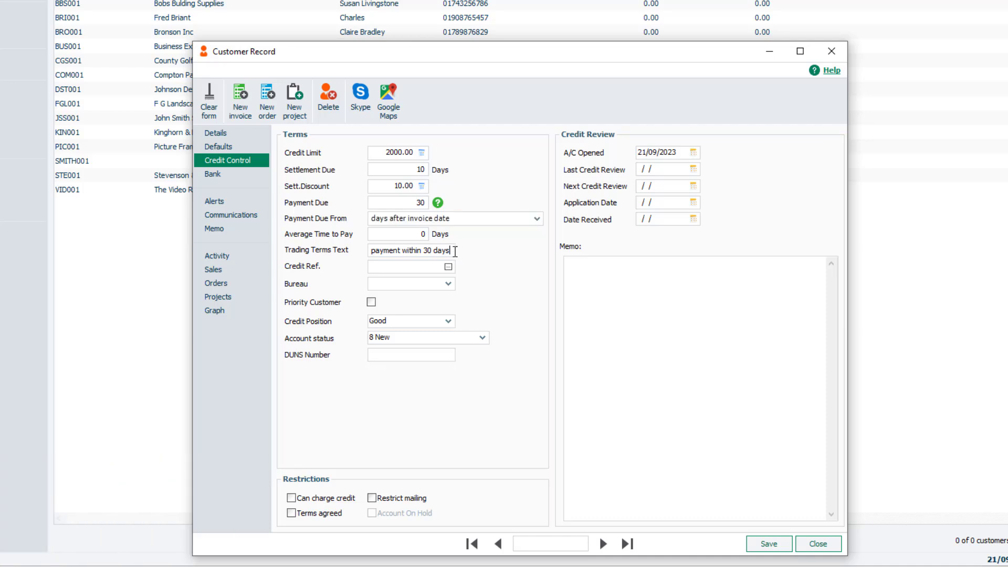
pyautogui.click(435, 269)
pyautogui.click(446, 285)
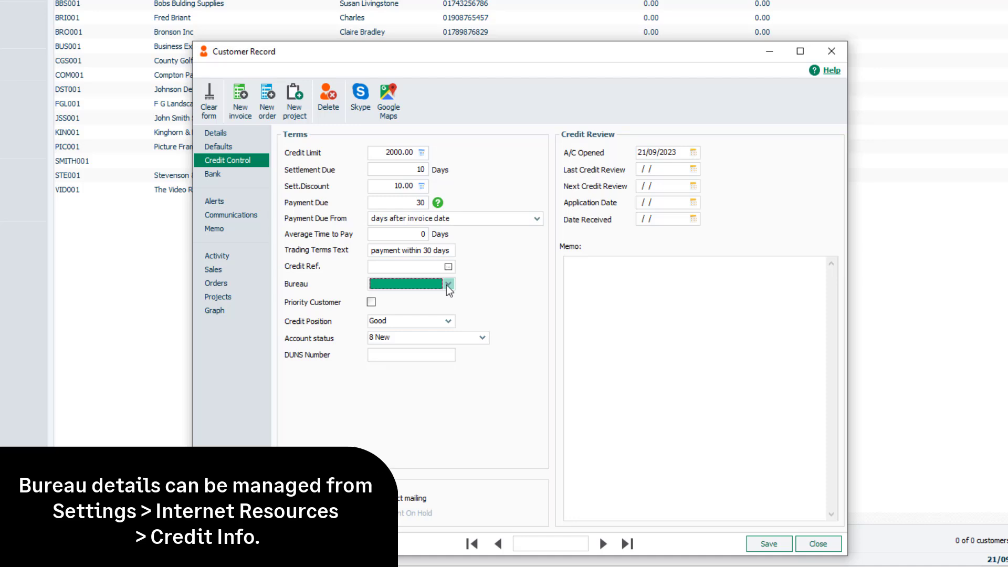
pyautogui.click(372, 303)
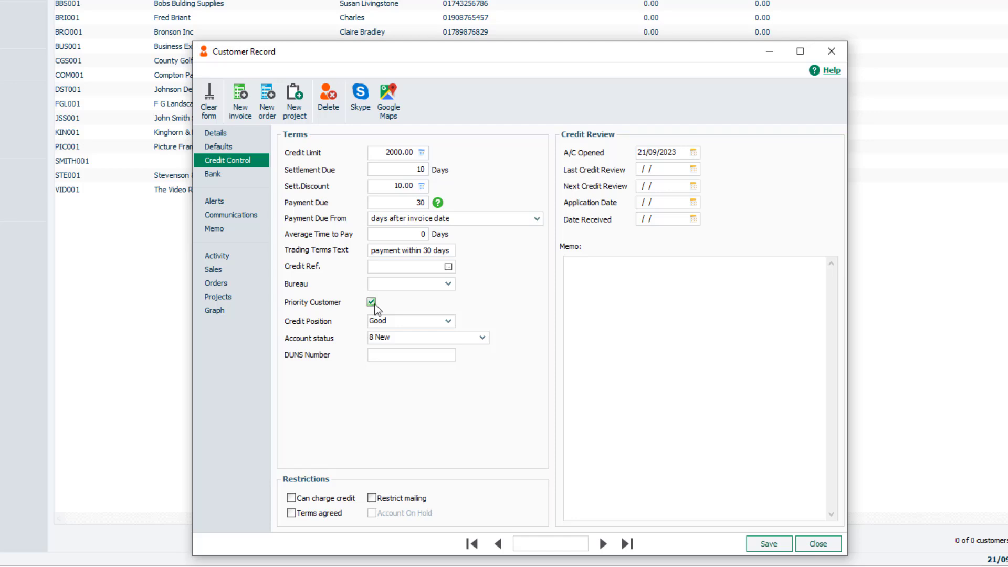
pyautogui.click(448, 321)
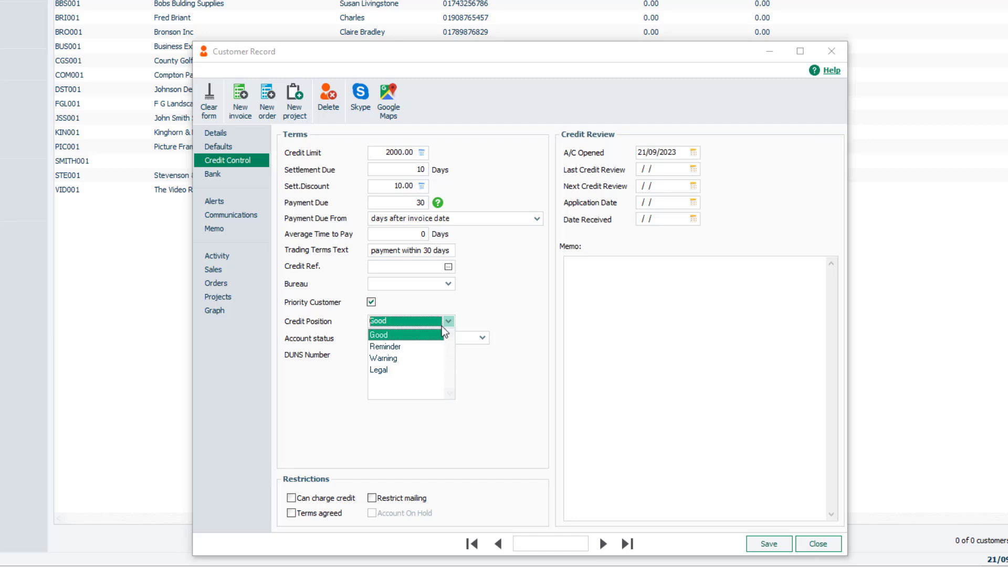
pyautogui.click(433, 336)
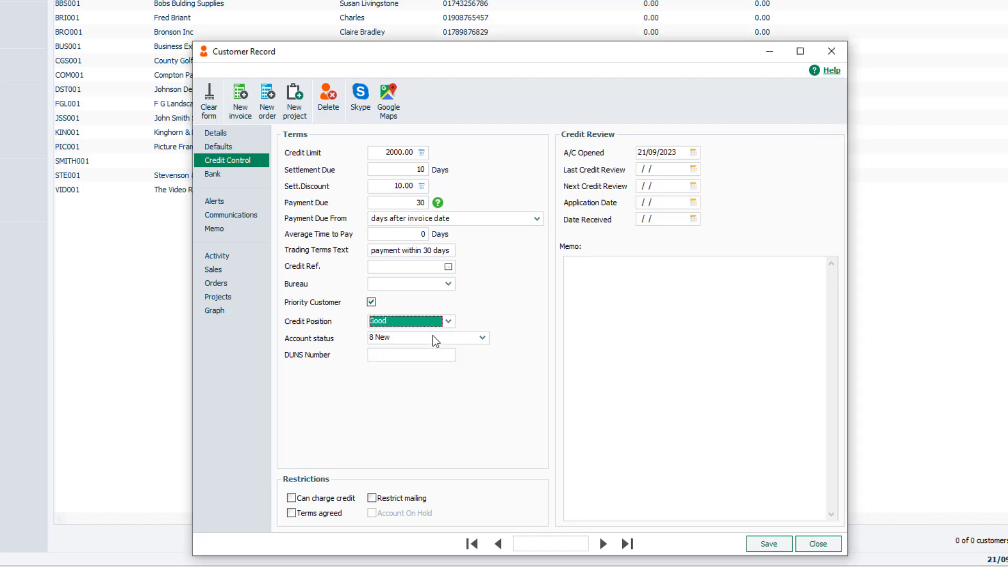
# Keep the account status as 8 New and enter DUNS number 123456789.
pyautogui.click(482, 340)
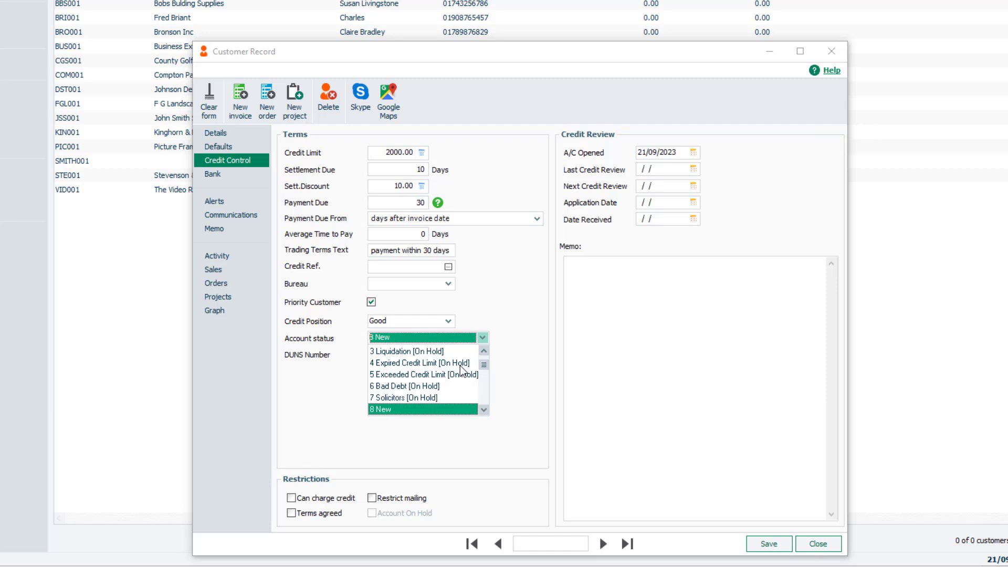
pyautogui.click(455, 410)
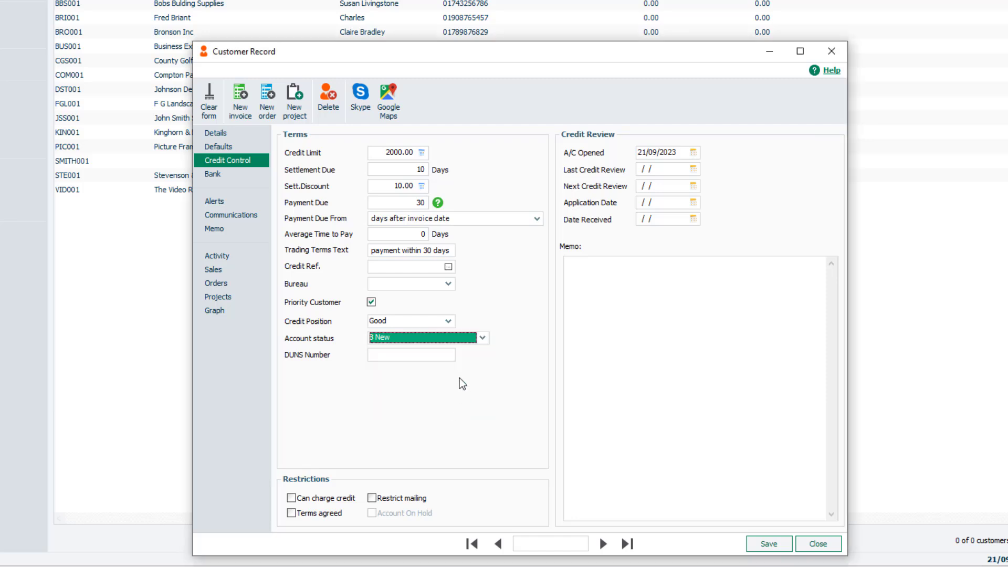
pyautogui.click(440, 355)
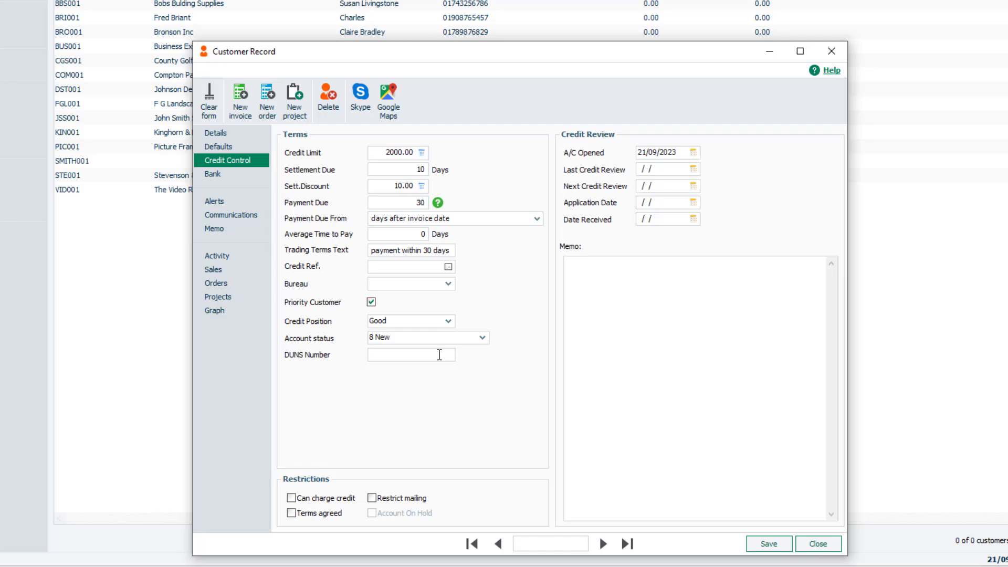
pyautogui.write('123456789')
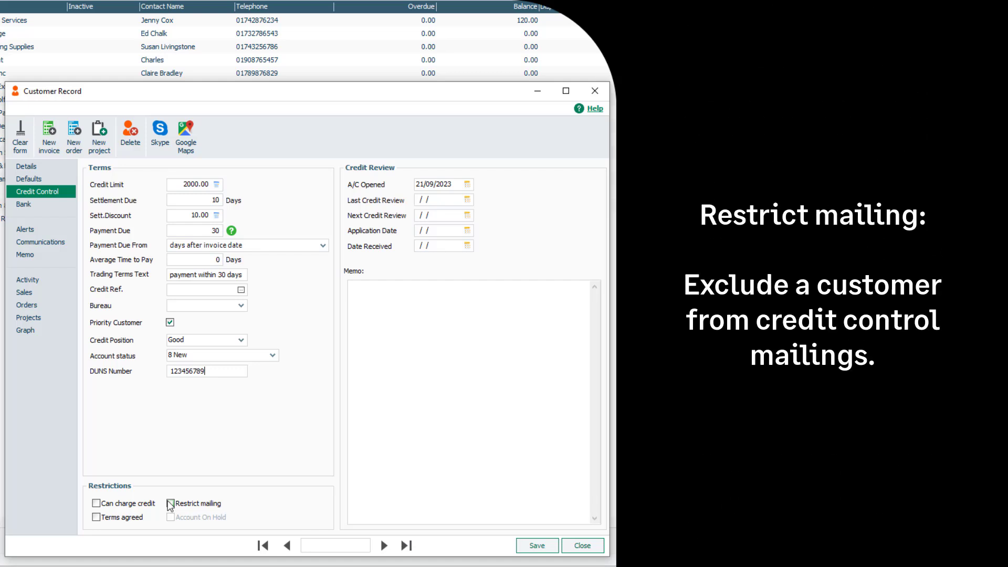
# Tick Terms agreed and set the account opened date to 21/09/2023.
pyautogui.click(100, 520)
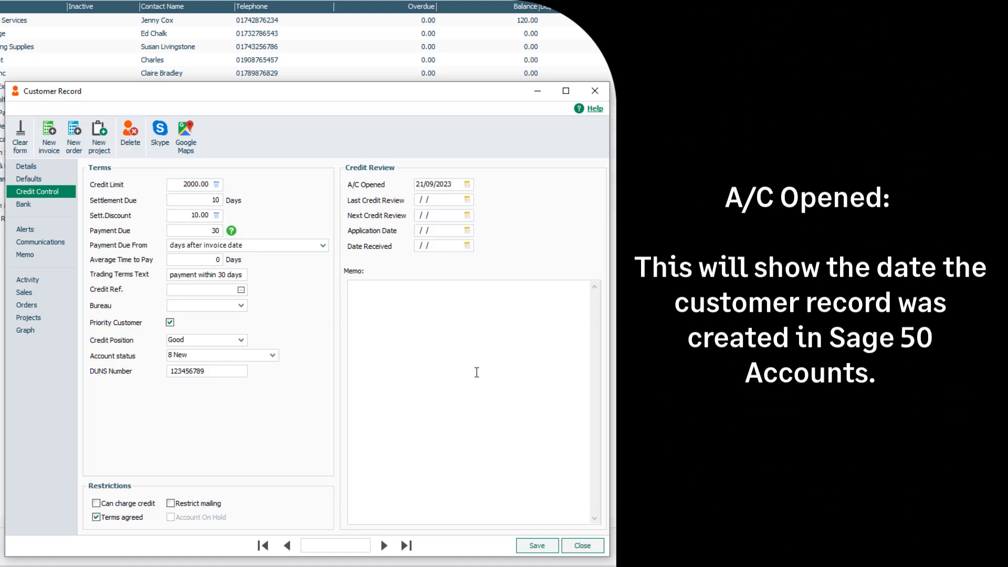
pyautogui.click(469, 184)
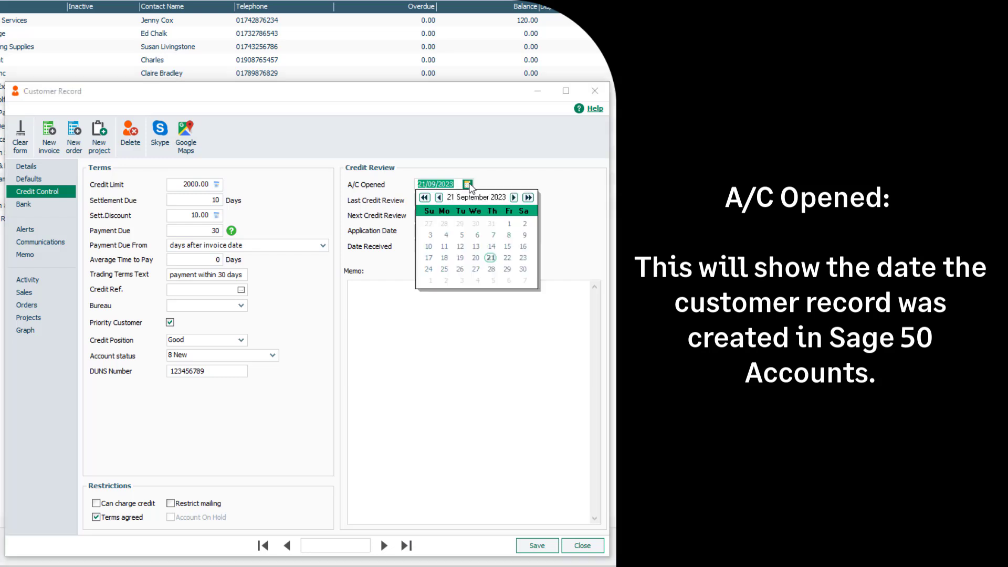
pyautogui.click(492, 259)
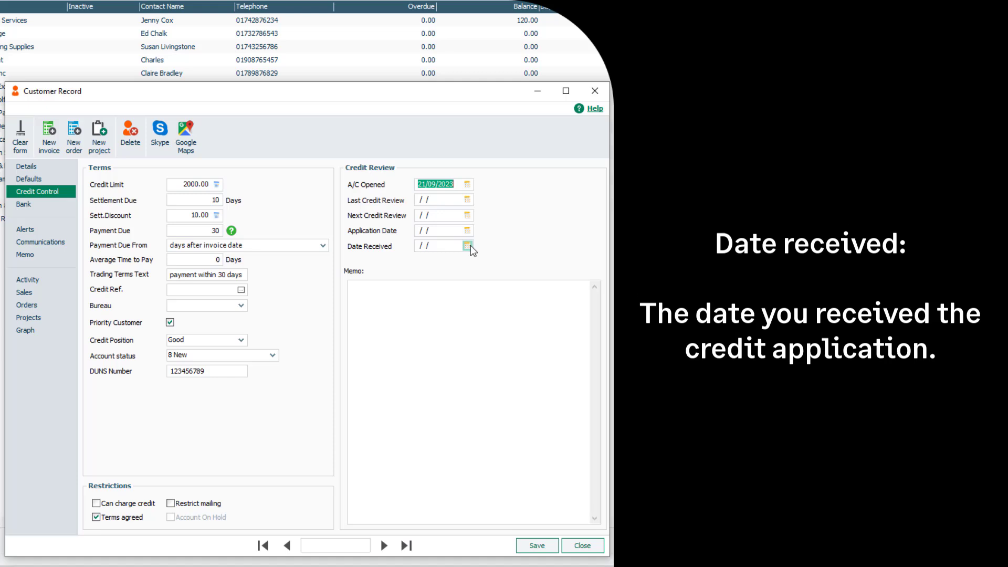
# Enter the credit review memo 'any further details'.
pyautogui.click(463, 306)
pyautogui.write('any further de')
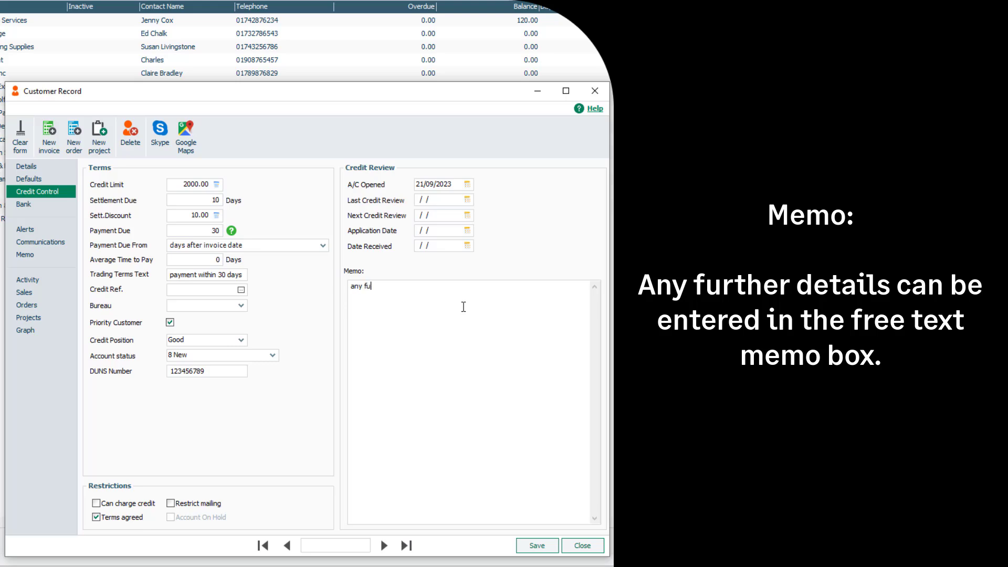
pyautogui.write('tails')
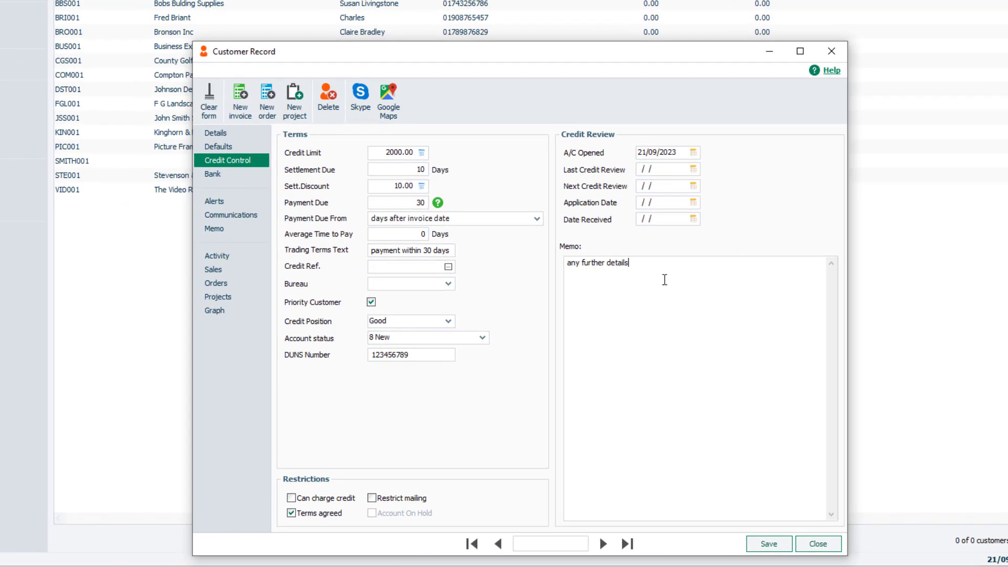
# Open the customer's bank details and enter bank name Lloyds Bank and account name Sage UK.
pyautogui.click(223, 175)
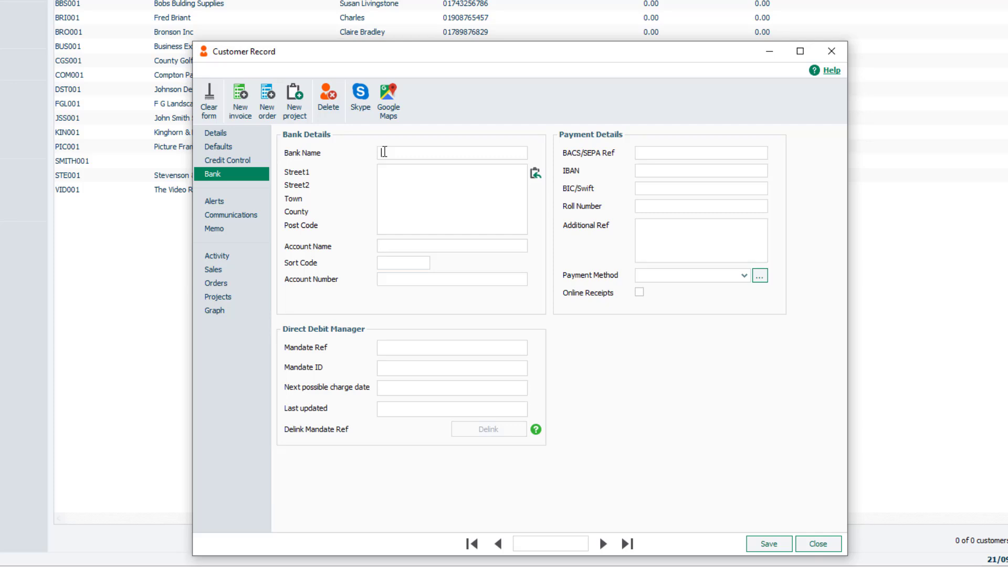
pyautogui.write('Lloyds Bank')
pyautogui.click(391, 244)
pyautogui.write('Sage UK')
# Enter the customer's bank sort code and bank account number.
pyautogui.click(400, 262)
pyautogui.write('11-22-33')
pyautogui.write('12345')
pyautogui.write('678')
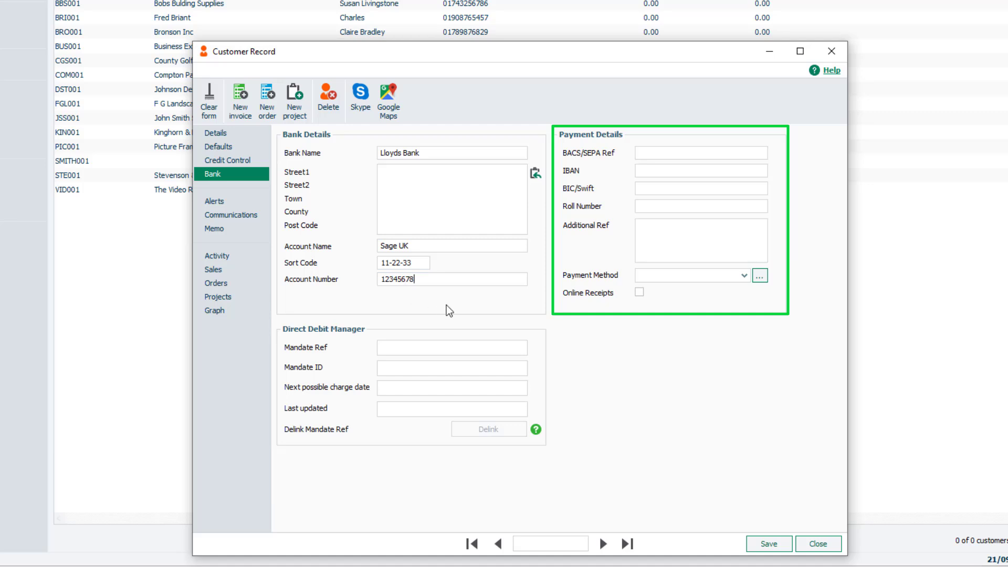
# Set user-defined Payment Method 1 to be treated as an online receipt.
pyautogui.click(745, 277)
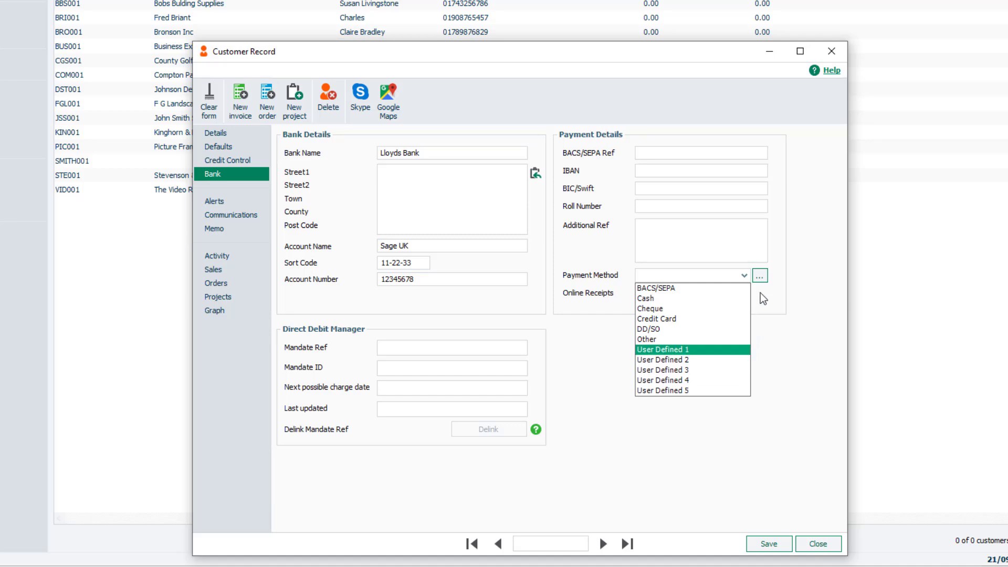
pyautogui.click(760, 275)
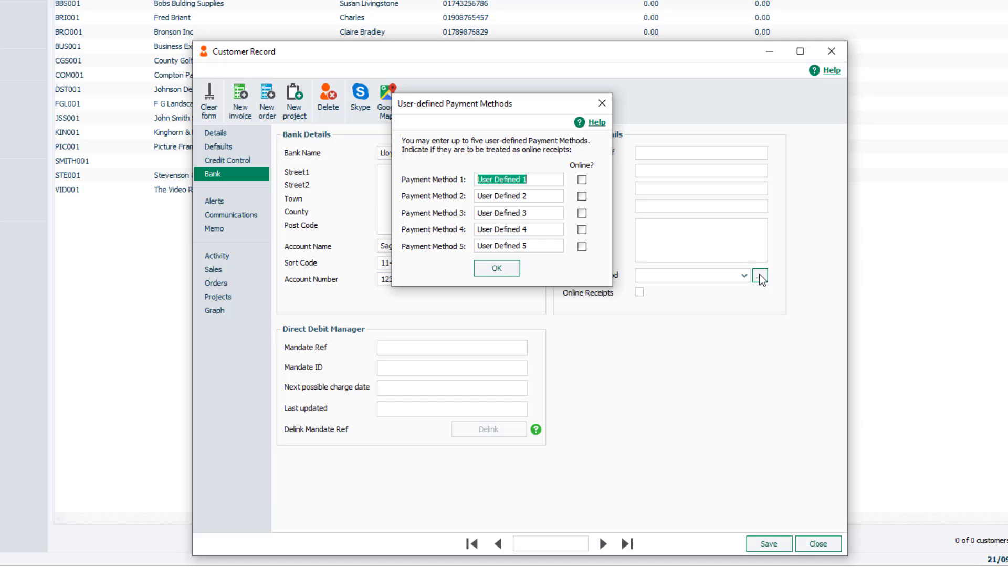
pyautogui.click(582, 180)
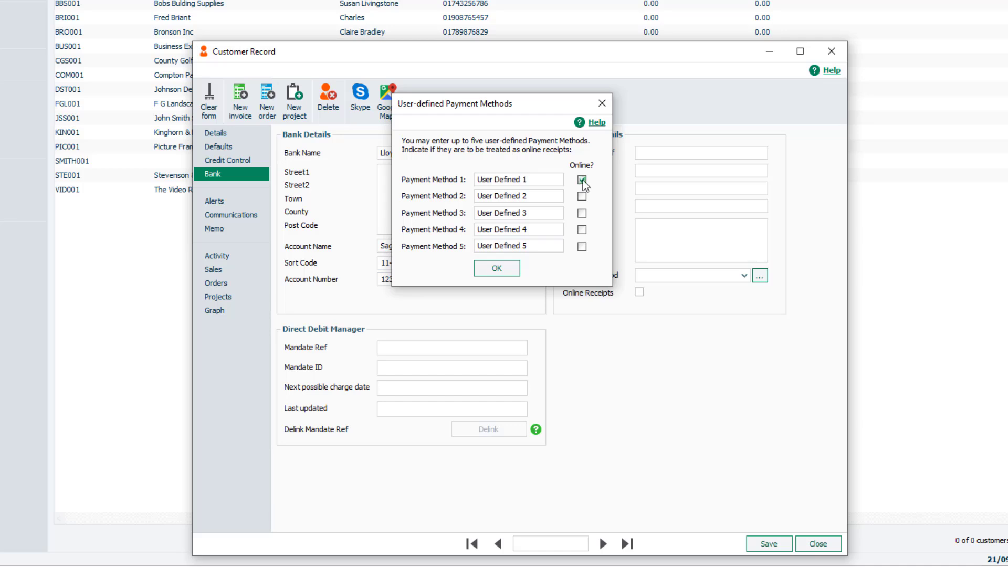
pyautogui.click(507, 269)
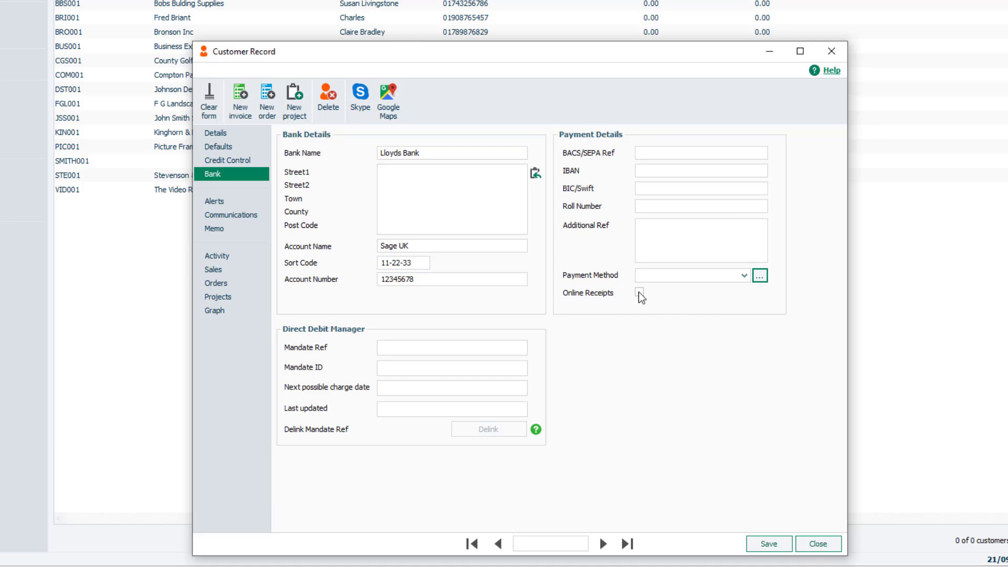
# Save the new customer record and close it.
pyautogui.press('Tab')
pyautogui.click(768, 540)
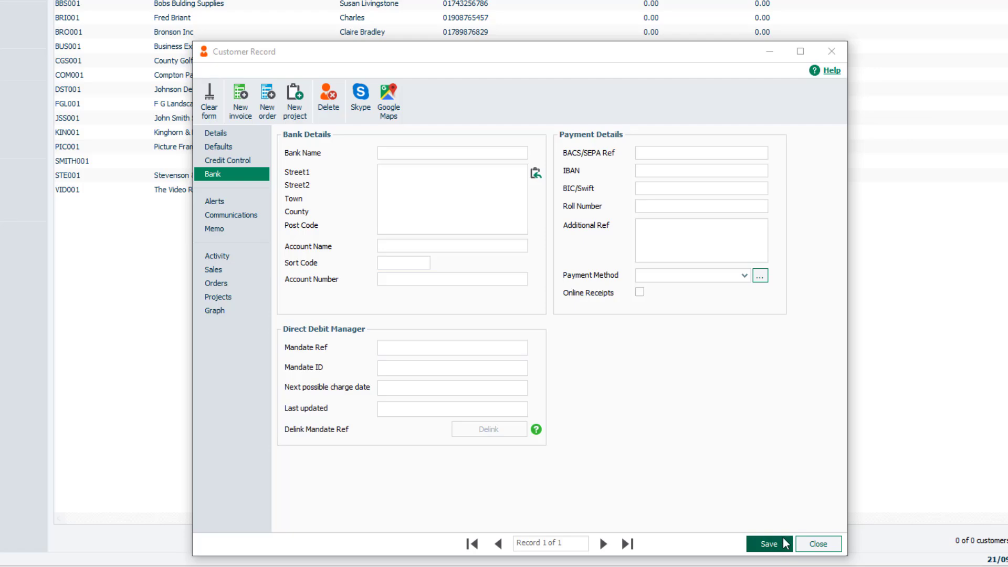
pyautogui.click(820, 543)
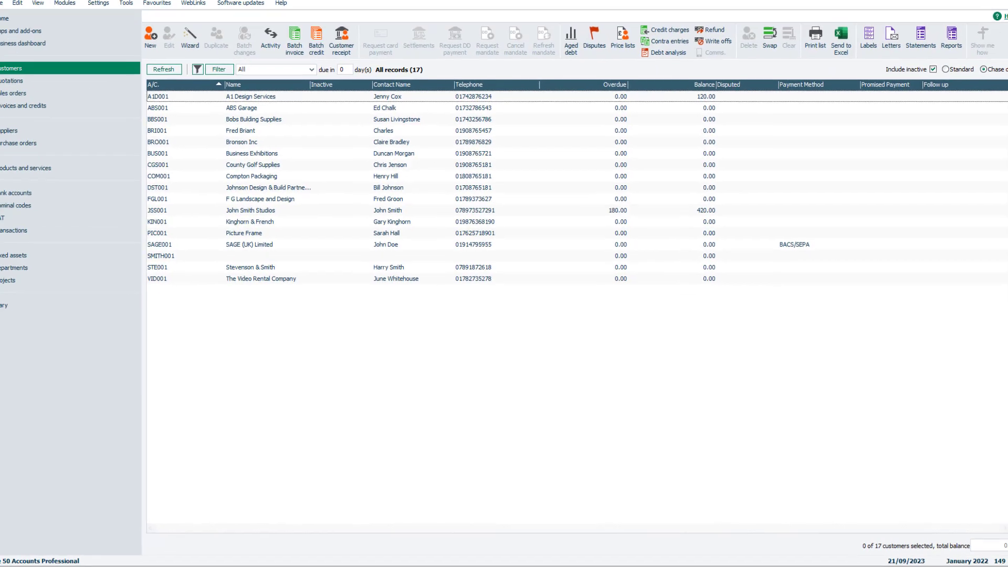